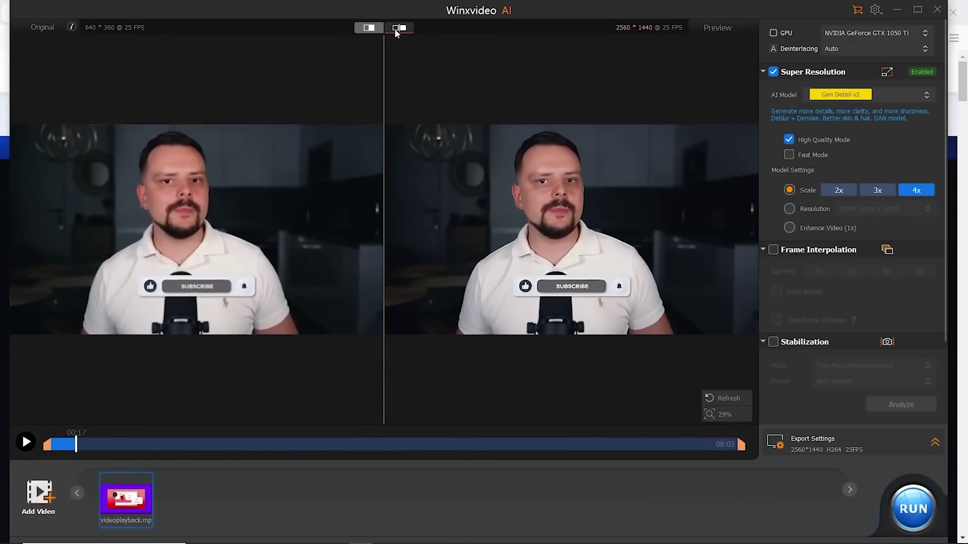
- Show the 640×360 clip and its 4x upscale as a single split-screen before/after comparison
click(396, 27)
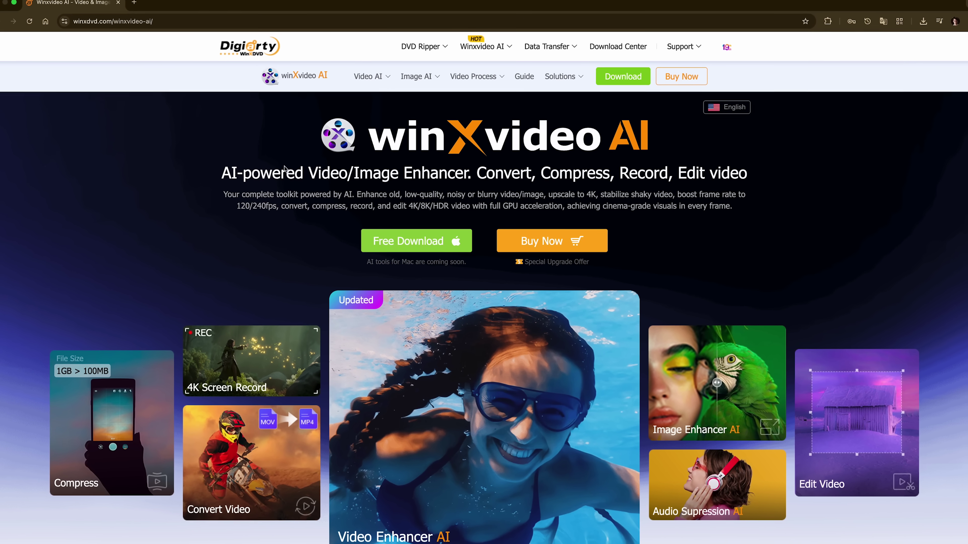
- Scroll the product page, slide the surfer before/after divider both ways, then show the Image Enhancer demo
scroll(819, 248, down, 10)
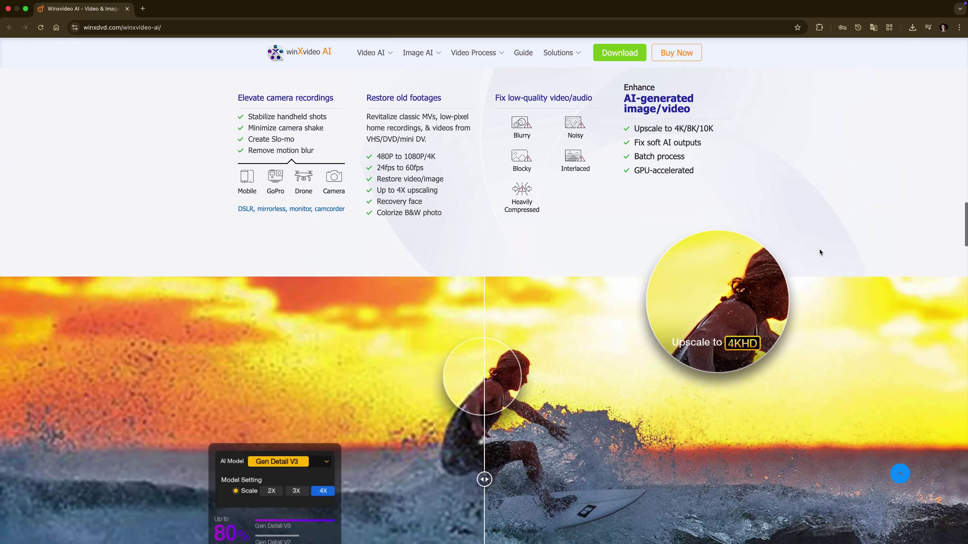
scroll(814, 251, down, 5)
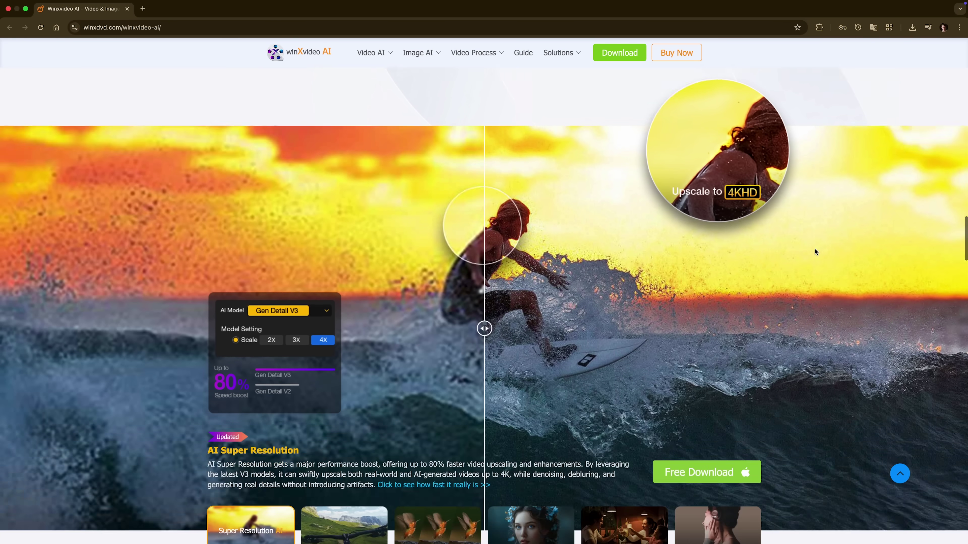
scroll(608, 293, up, 1)
drag(476, 299, 906, 308)
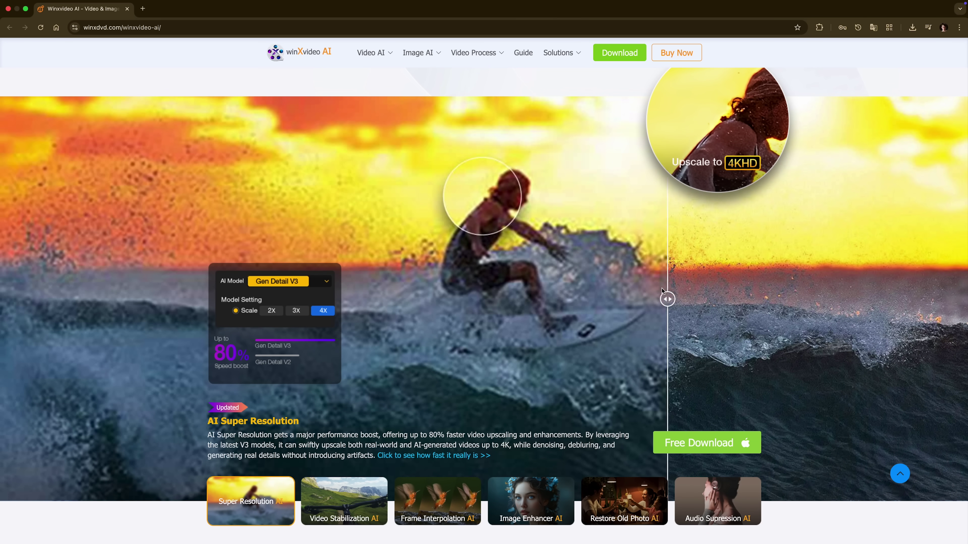
drag(662, 291, 367, 277)
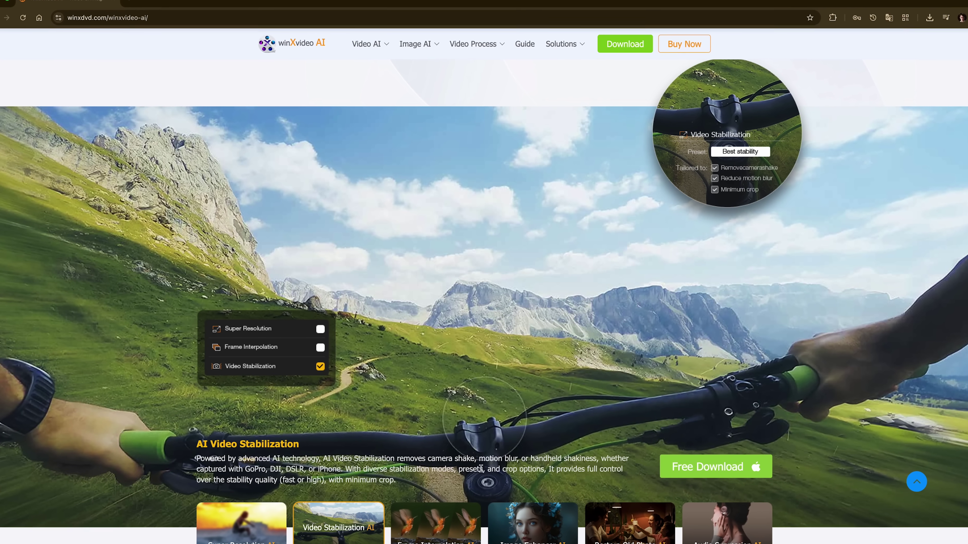
click(541, 527)
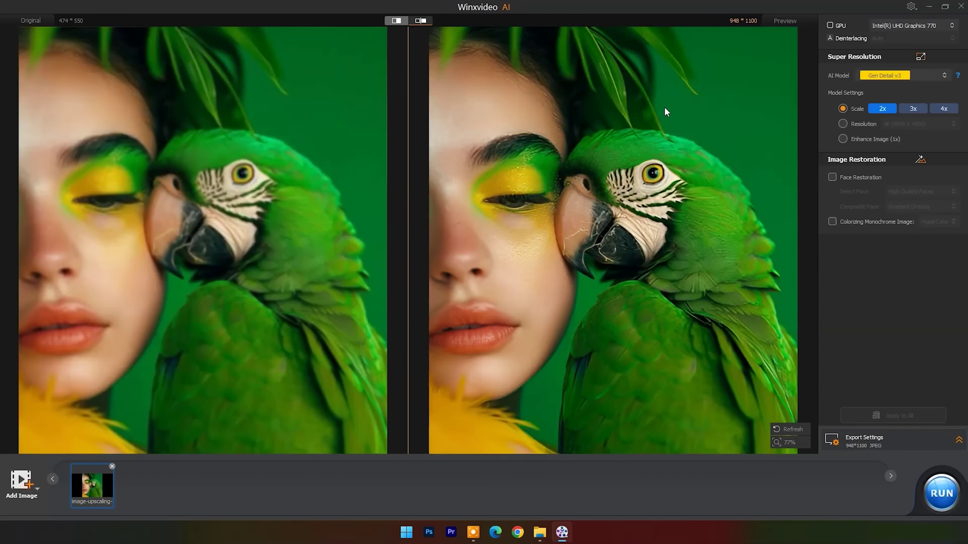
- View the parrot portrait's enhanced preview as a split before/after comparison
click(396, 20)
scroll(380, 241, up, 2)
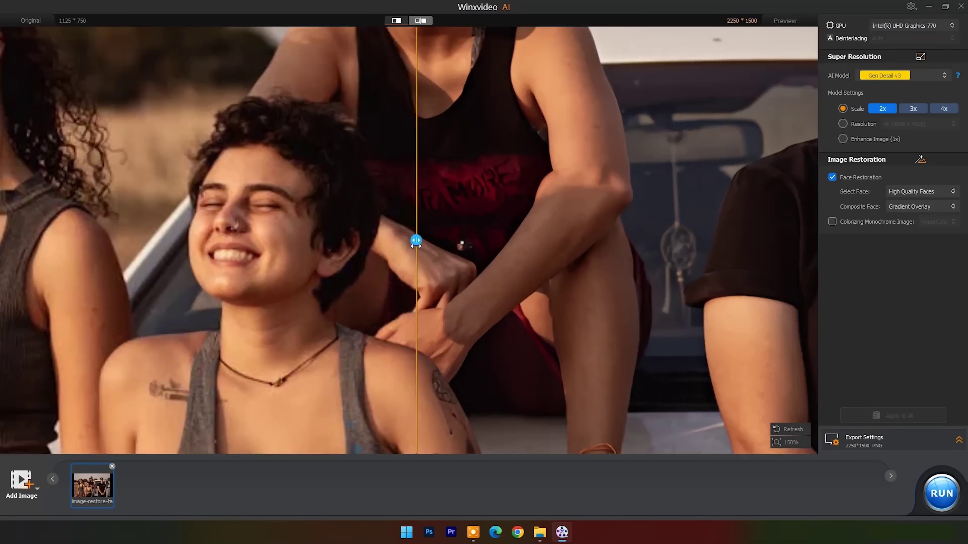
- Zoom and pan the 2x face-restored group photo, sweeping the divider across the faces and back
scroll(416, 242, up, 5)
drag(398, 242, 320, 239)
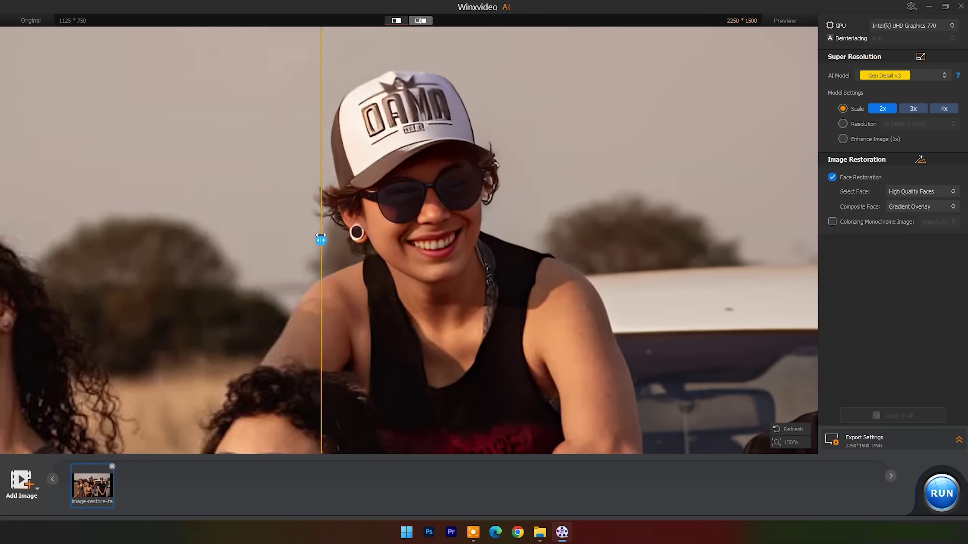
scroll(426, 240, down, 3)
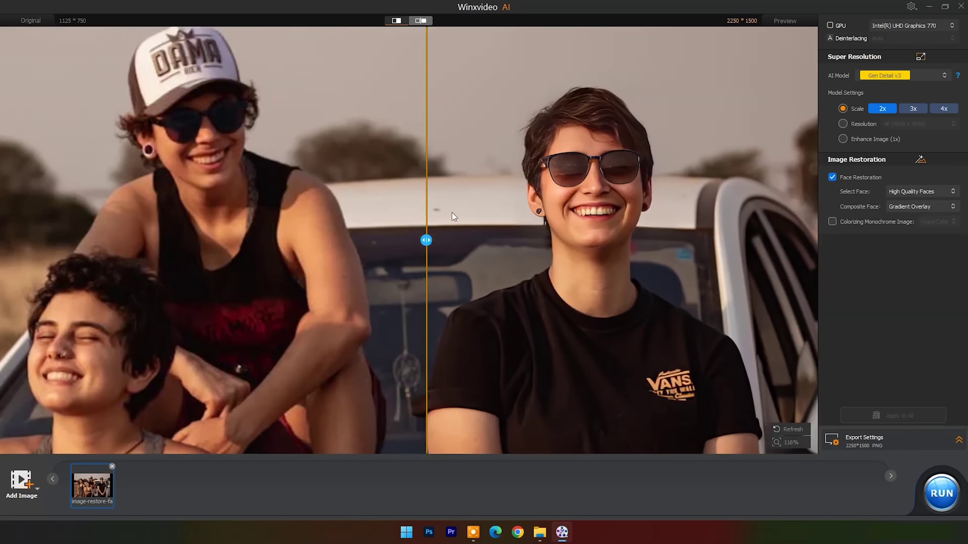
drag(426, 239, 738, 232)
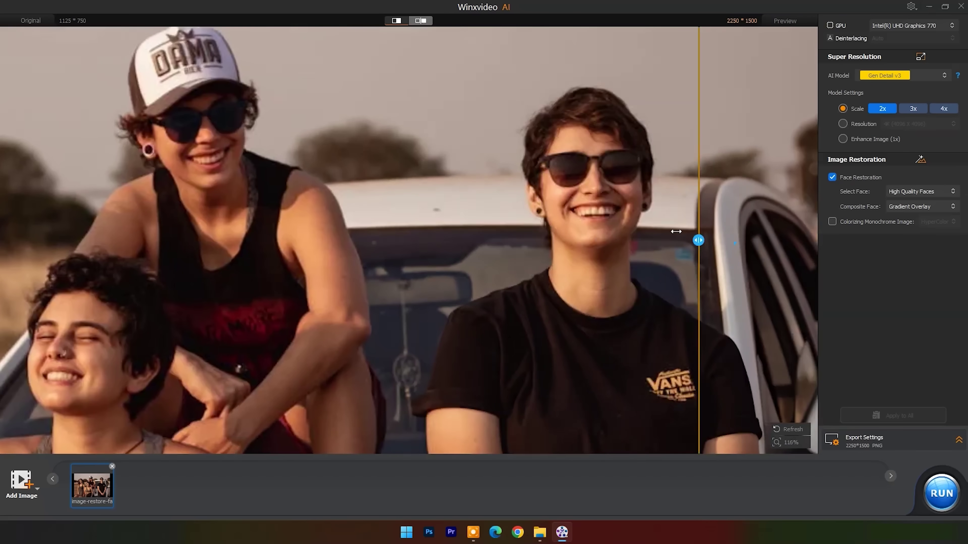
drag(676, 231, 495, 240)
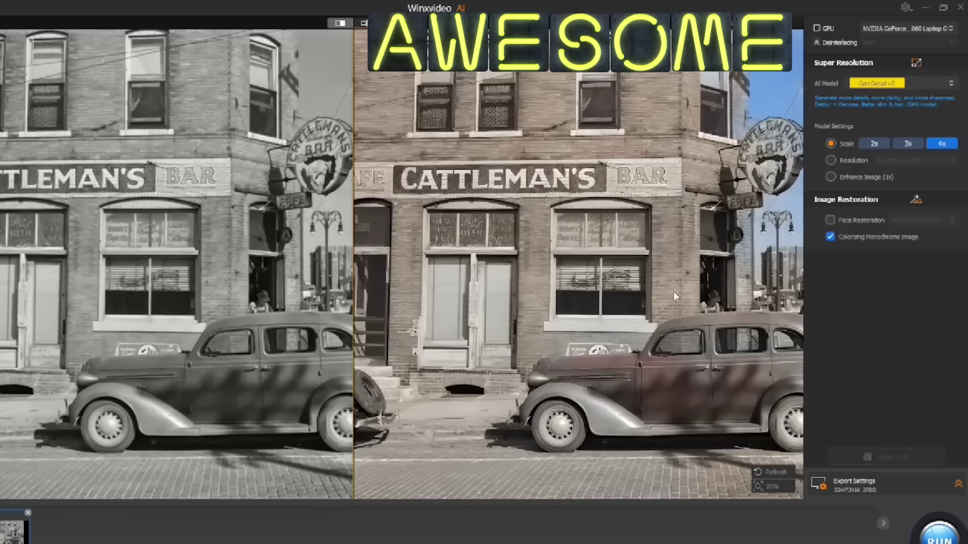
scroll(674, 292, up, 2)
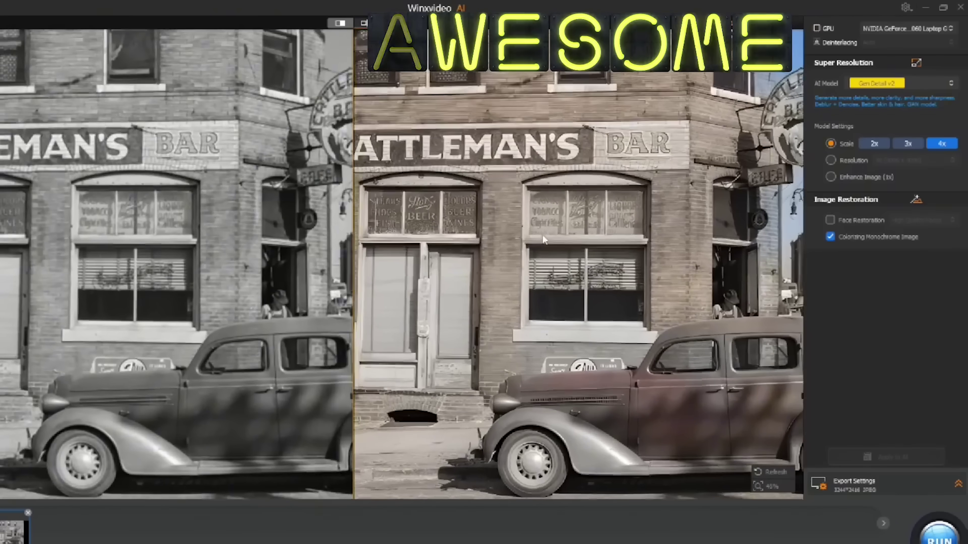
scroll(544, 241, down, 2)
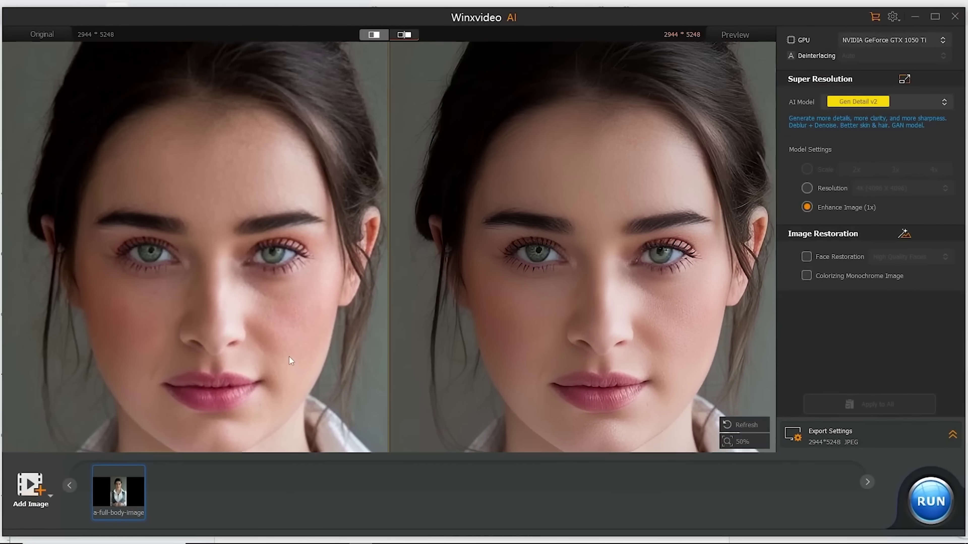
- Pan the synced portrait views upward and enable Face Restoration, which prompts a model download
mouse_move(289, 357)
mouse_down()
mouse_move(285, 331)
mouse_move(292, 339)
mouse_up()
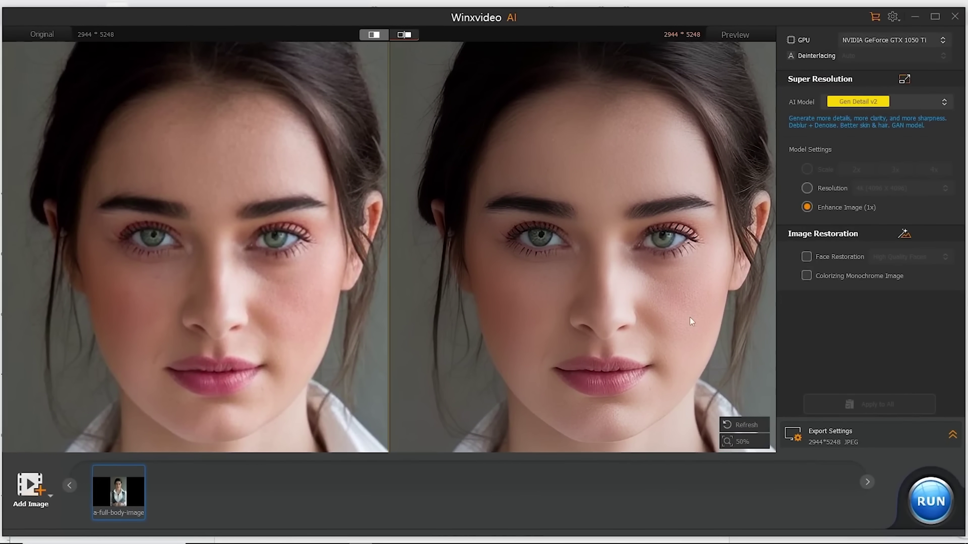
click(816, 255)
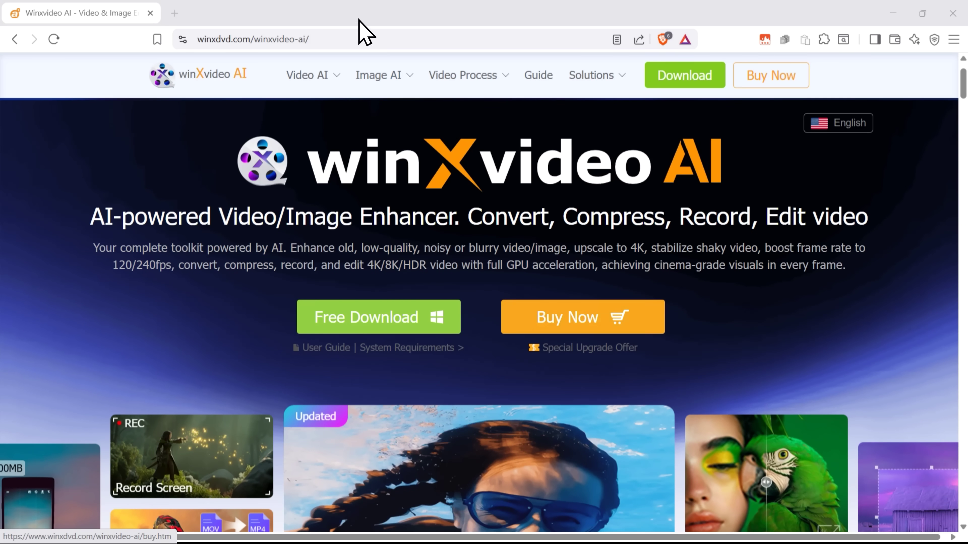
- Focus the Brave address bar, then return focus to the Winxvideo AI product page
click(356, 39)
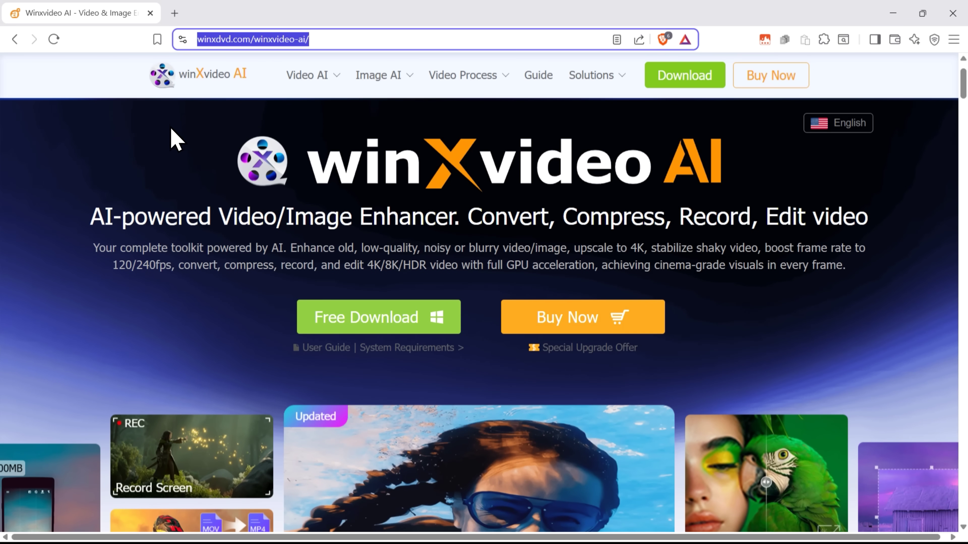
click(173, 147)
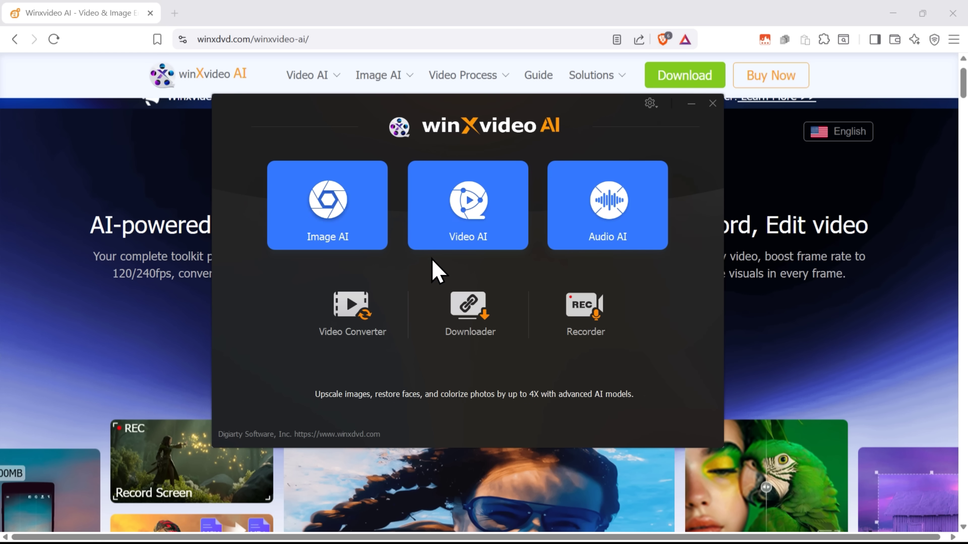
- Open the Video AI module from the launcher and maximize its window
click(486, 210)
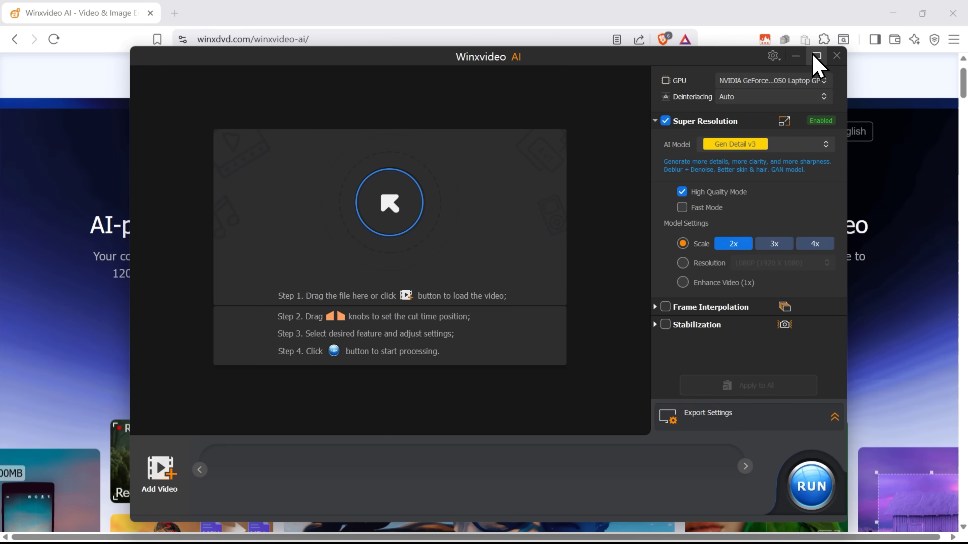
click(816, 56)
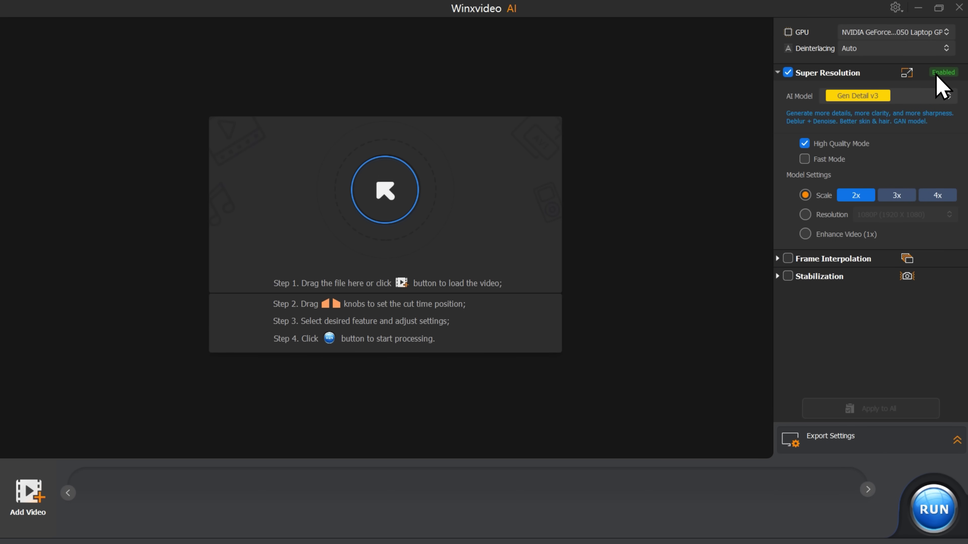
- Keep Gen Detail v3 as the AI model and switch Super Resolution to Enhance Video (1x)
click(941, 96)
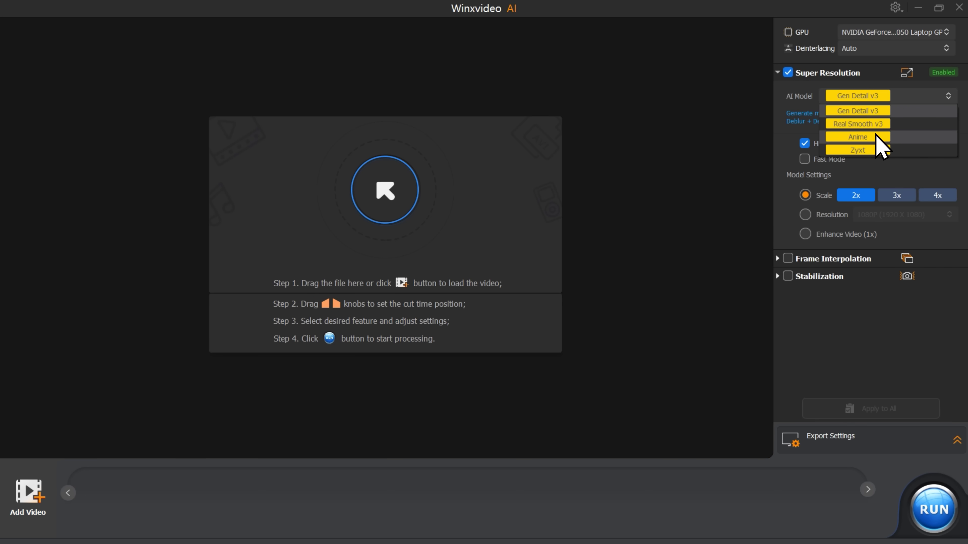
key(Escape)
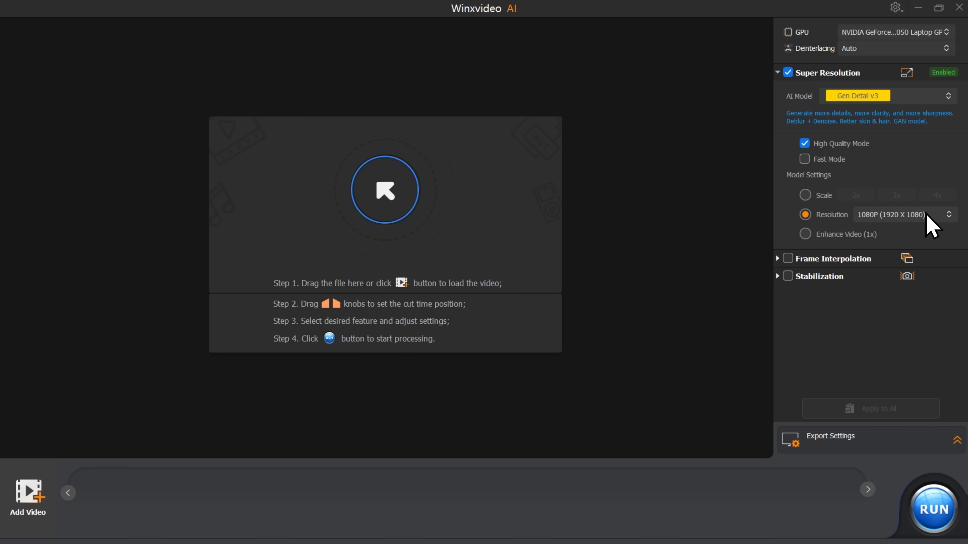
click(927, 215)
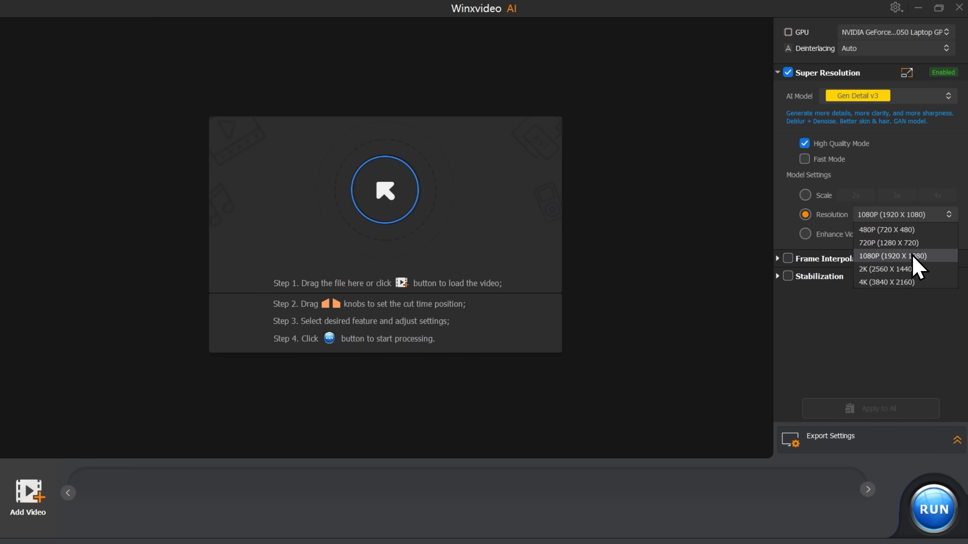
click(805, 234)
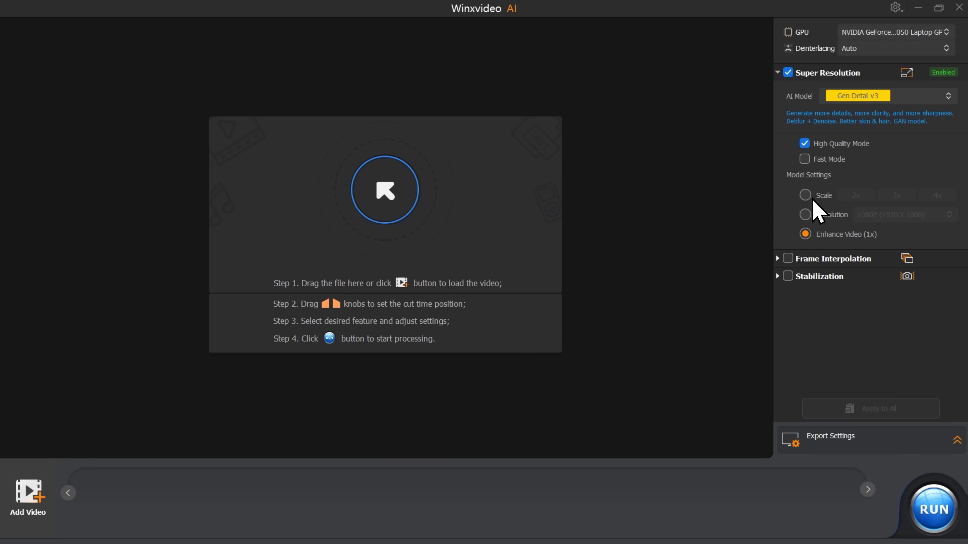
- Add the Untitled Project video from Desktop > FolderR
click(27, 511)
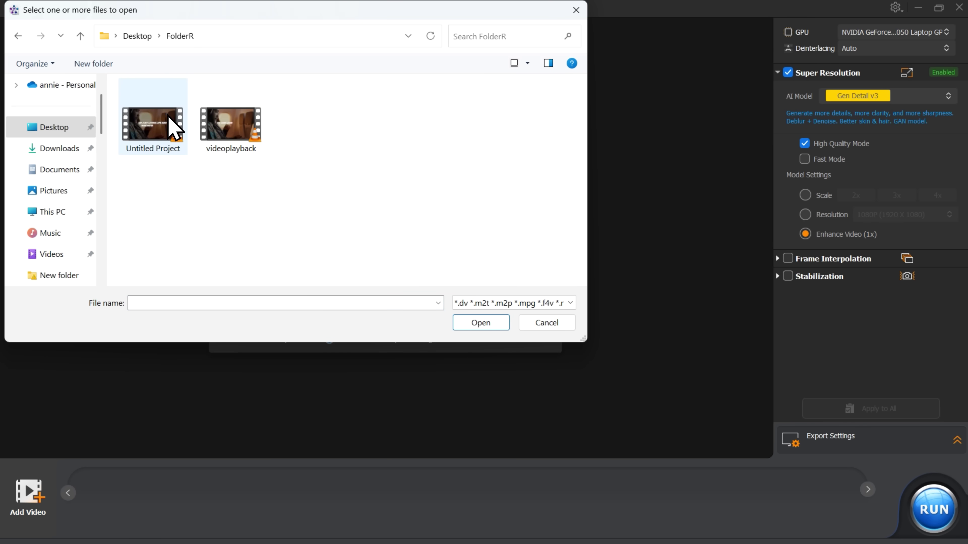
double_click(169, 123)
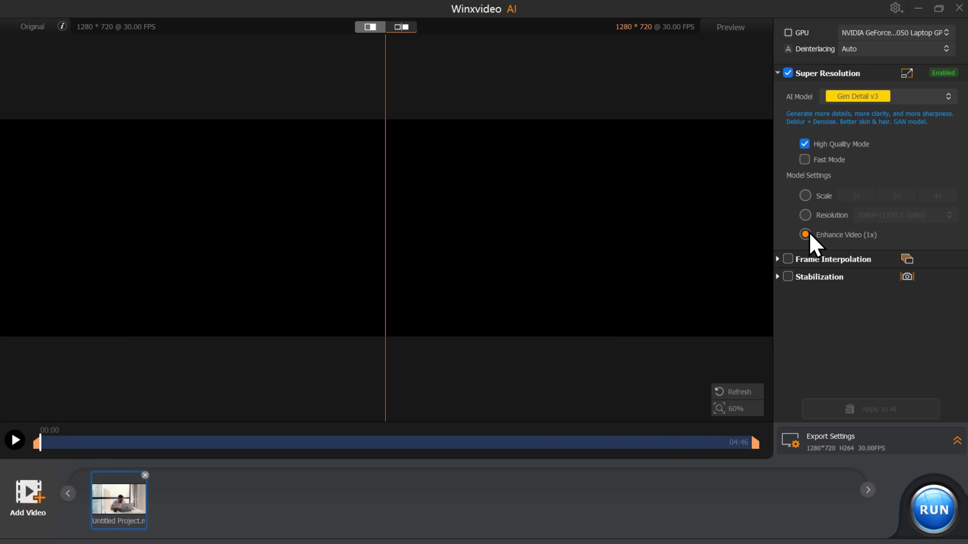
- Set the output resolution to 4K (3840 x 2160) and preview frames around 00:58 and later
click(806, 216)
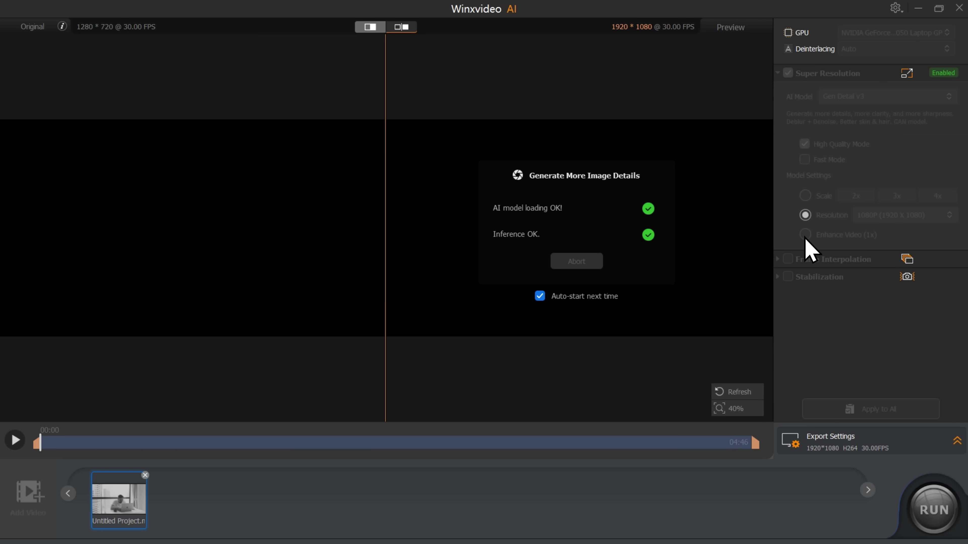
click(903, 215)
click(883, 283)
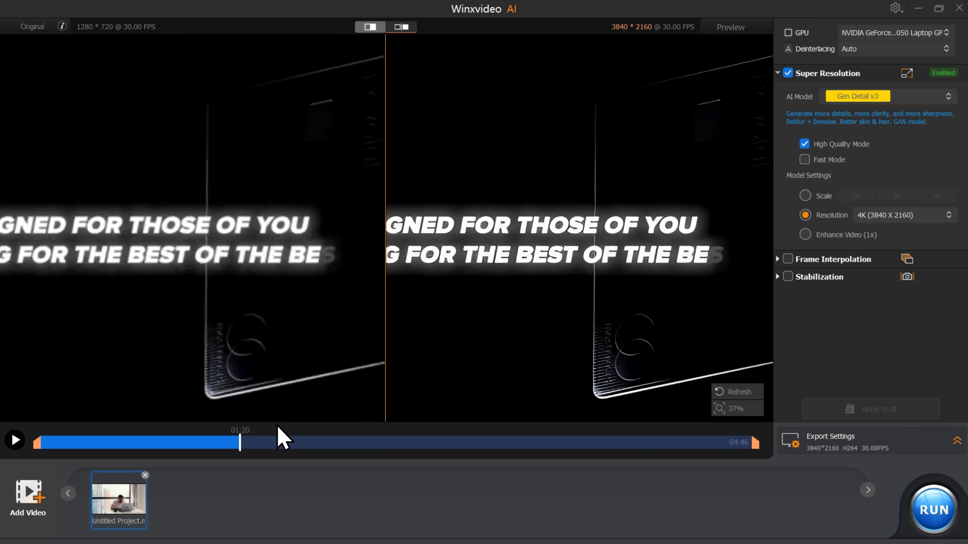
click(270, 443)
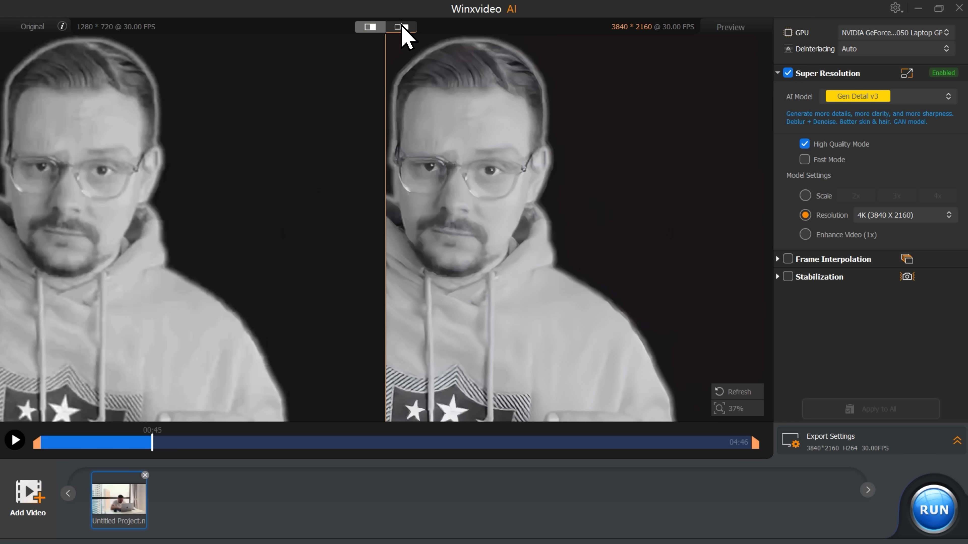
click(184, 442)
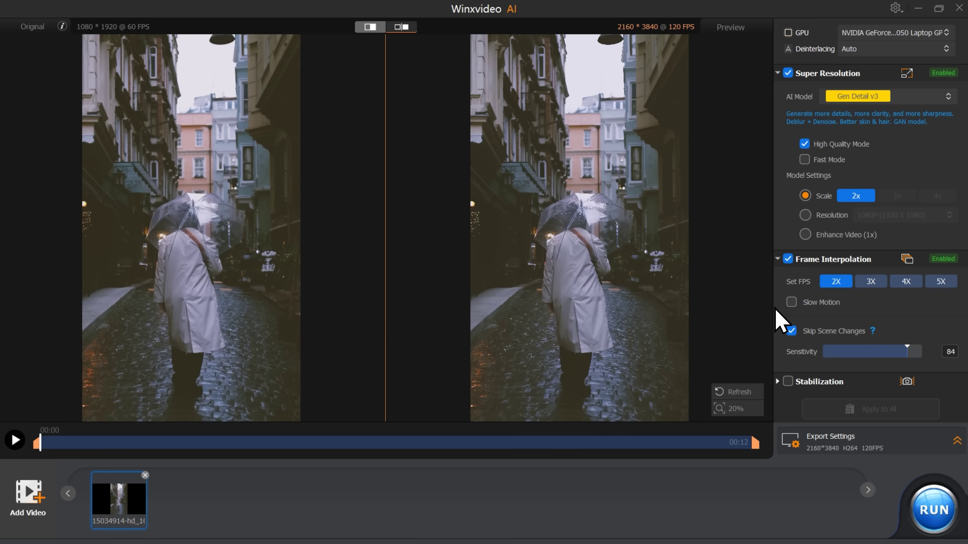
- Set 3X interpolation for 180 FPS, turn on stabilization, and play the original-versus-enhanced preview
click(871, 282)
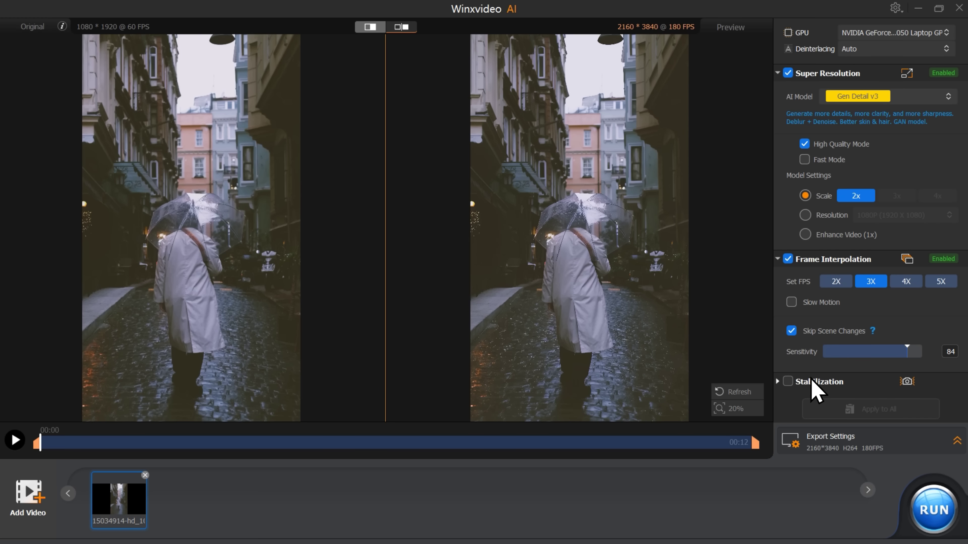
click(787, 382)
scroll(933, 322, down, 2)
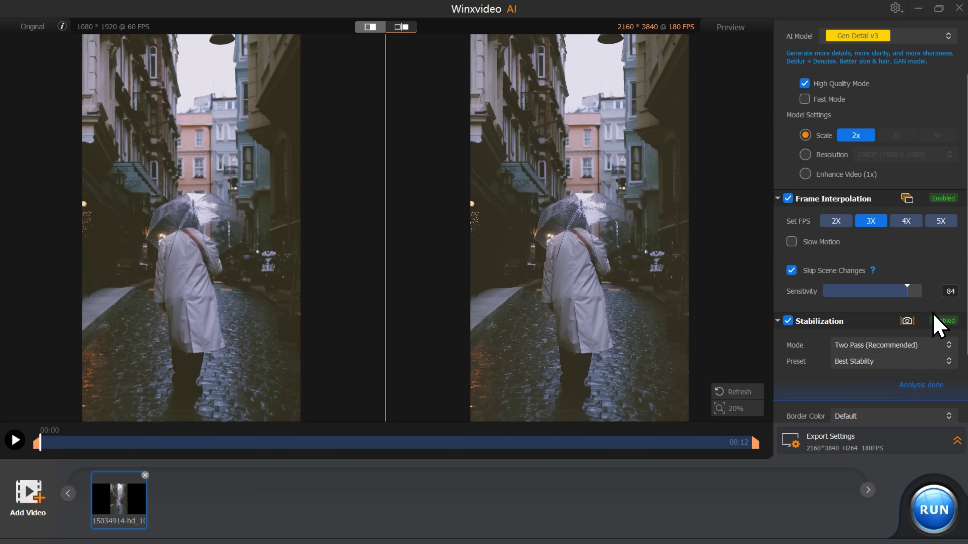
scroll(933, 313, down, 2)
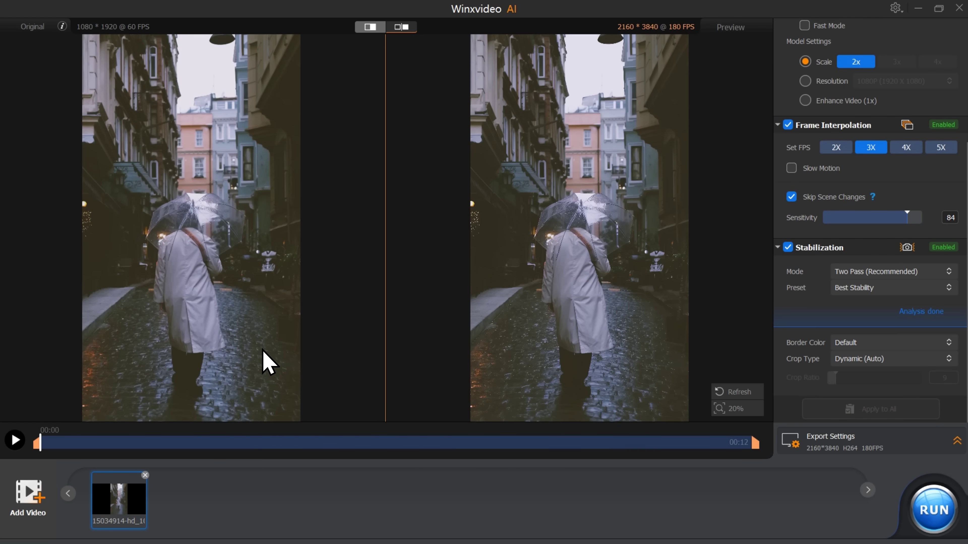
scroll(263, 350, up, 5)
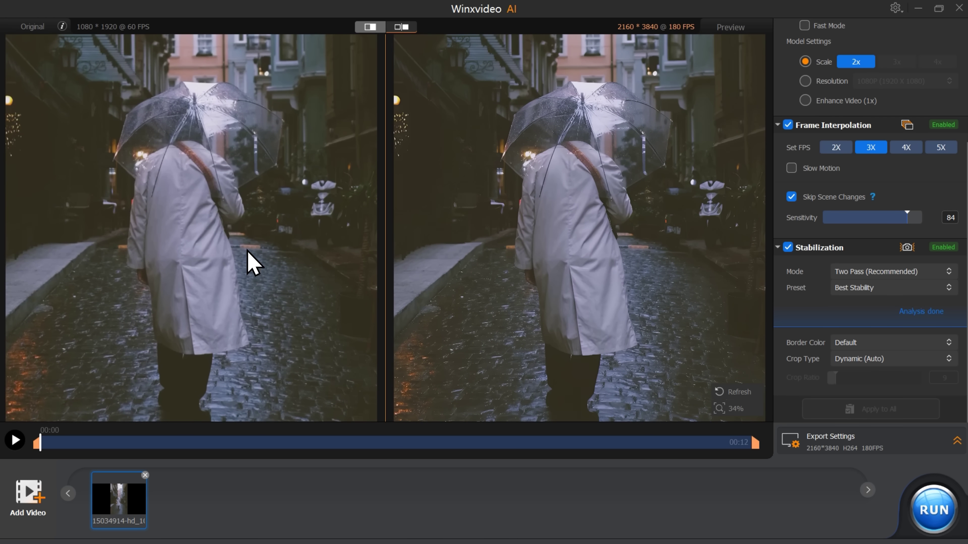
scroll(243, 290, up, 4)
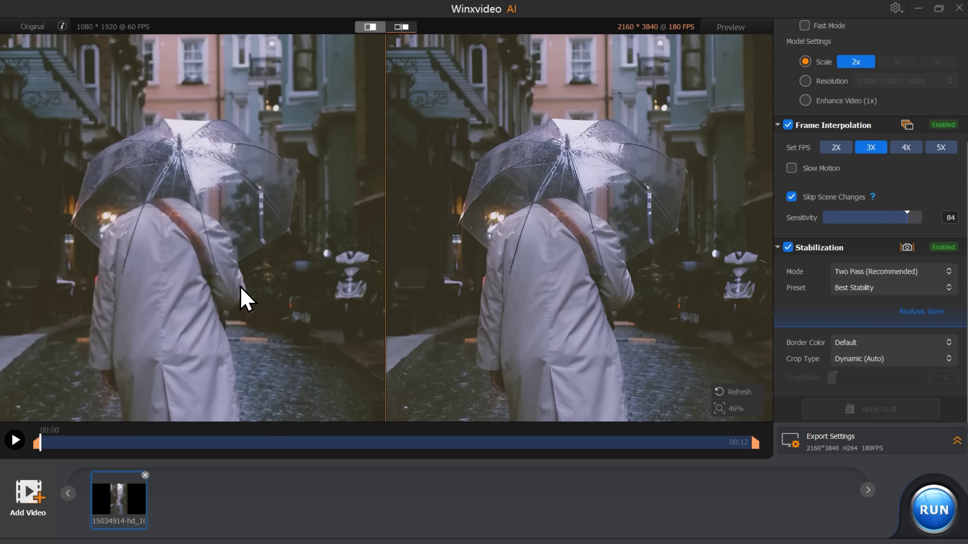
scroll(243, 289, up, 2)
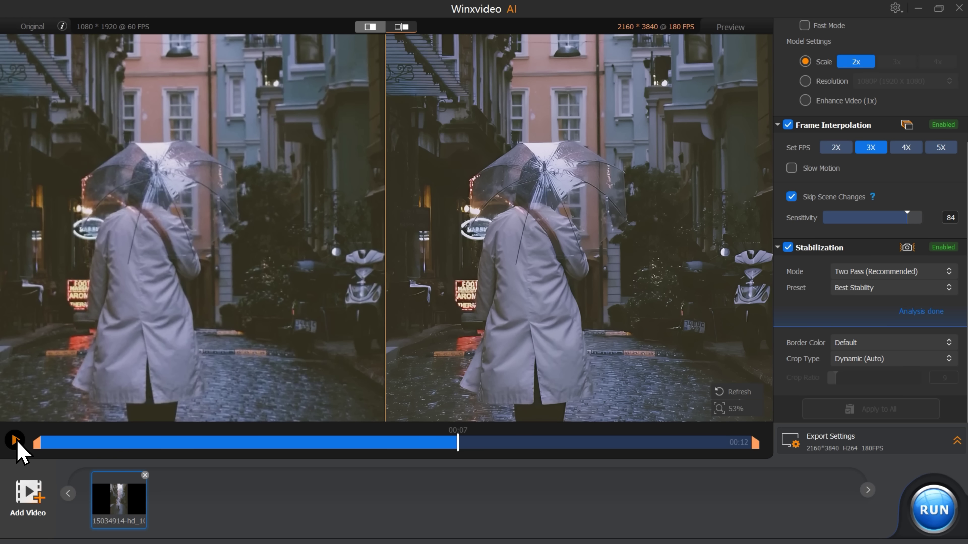
click(15, 441)
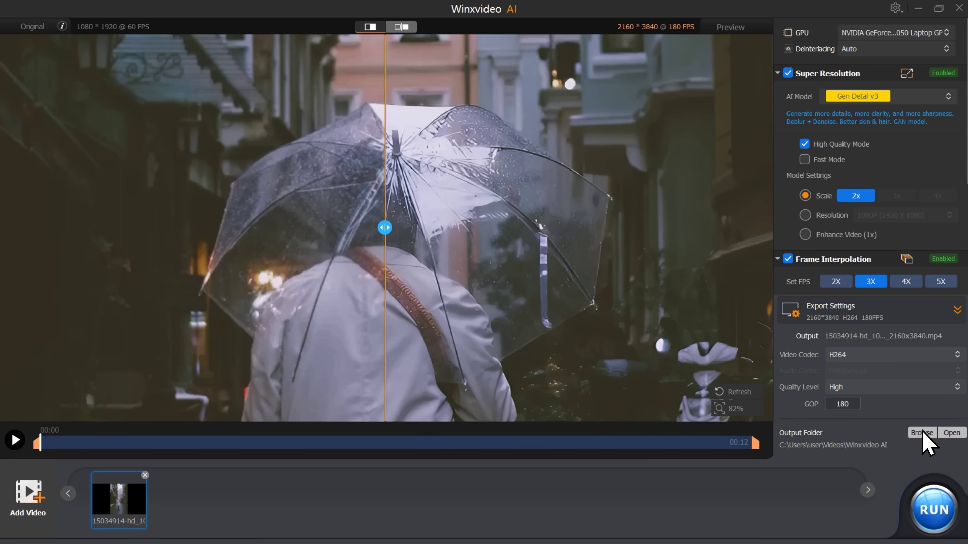
- Keep H264 as the video codec and set the export Quality Level to Highest
click(901, 355)
click(929, 353)
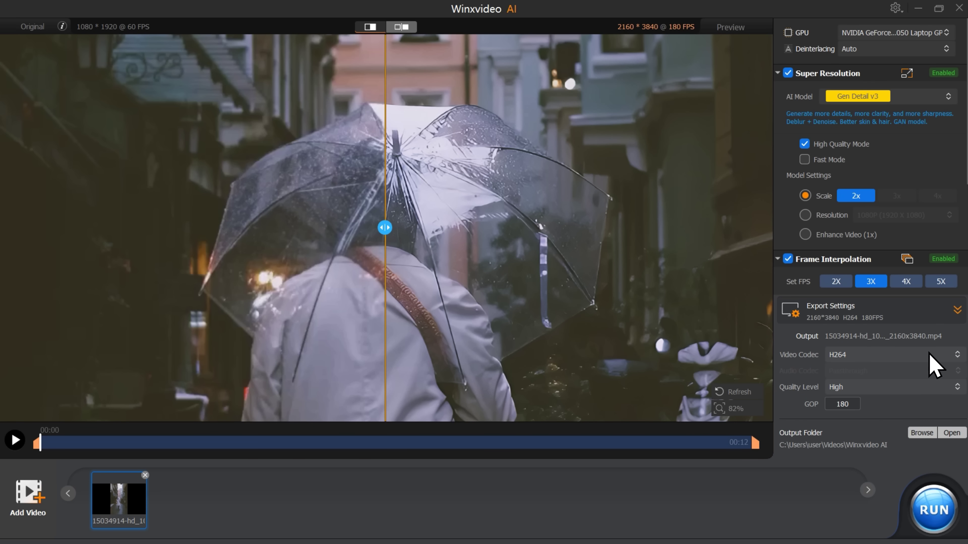
click(883, 383)
click(869, 440)
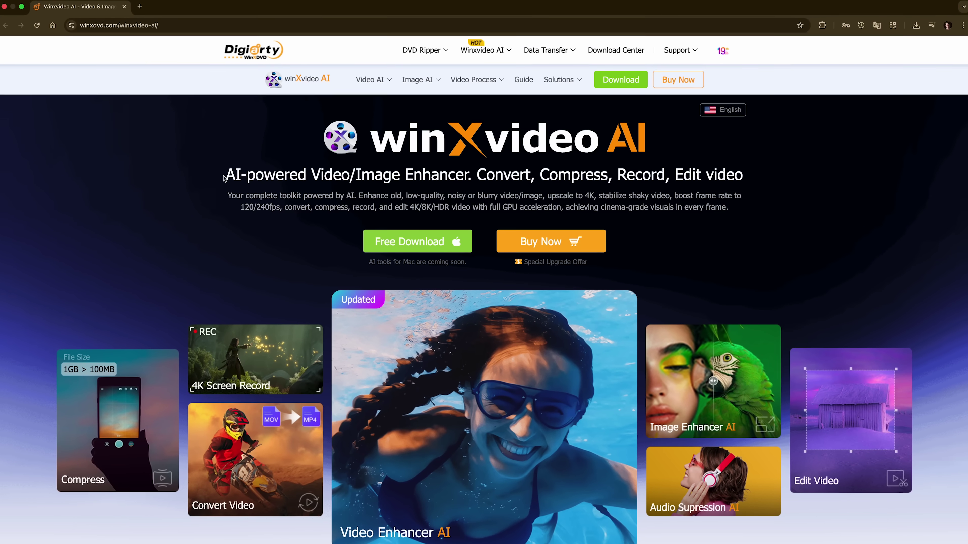
- Select and then deselect the headline text on the product page
drag(224, 174, 819, 184)
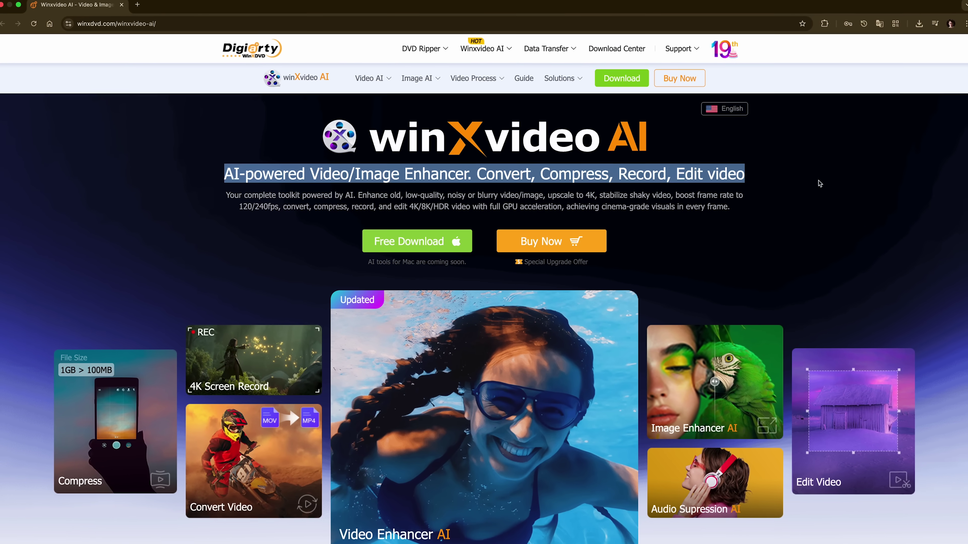
click(819, 184)
scroll(823, 248, down, 5)
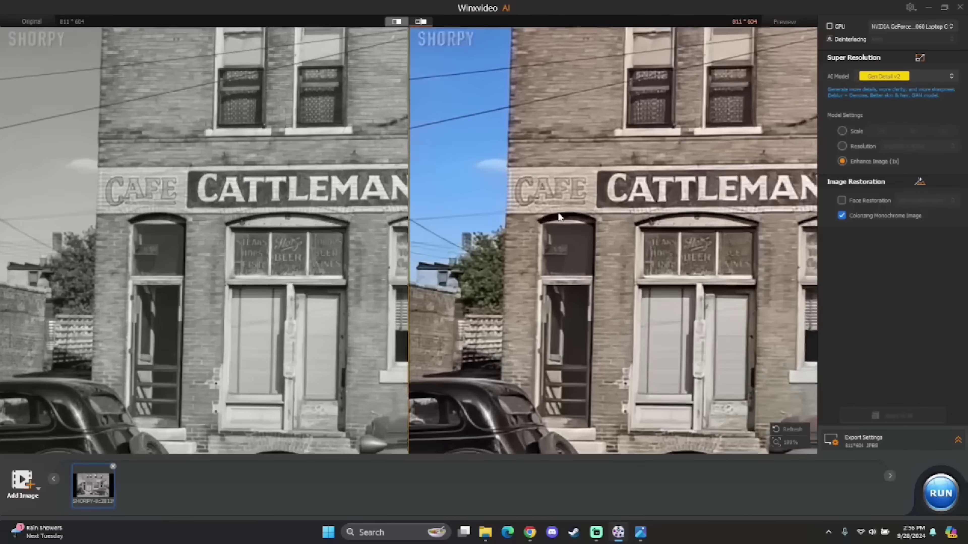
- Enable Frame Interpolation for videoplayback.mp4 with Slow Motion at 5X slow-down
scroll(559, 217, down, 4)
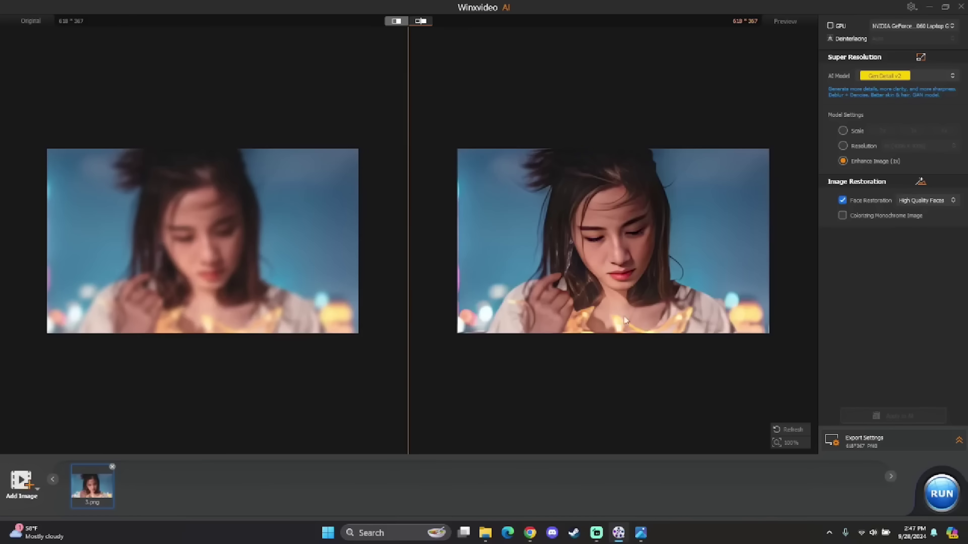
scroll(626, 320, up, 3)
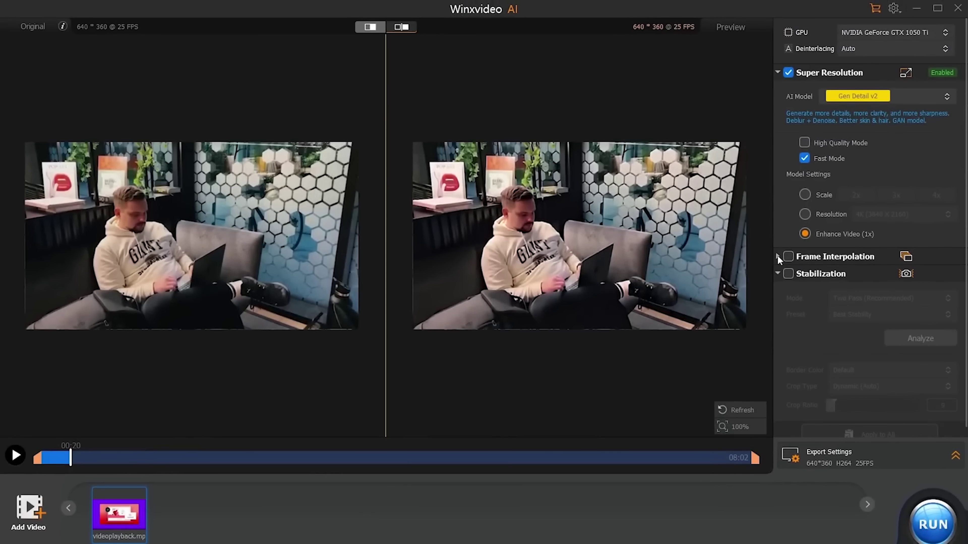
click(777, 256)
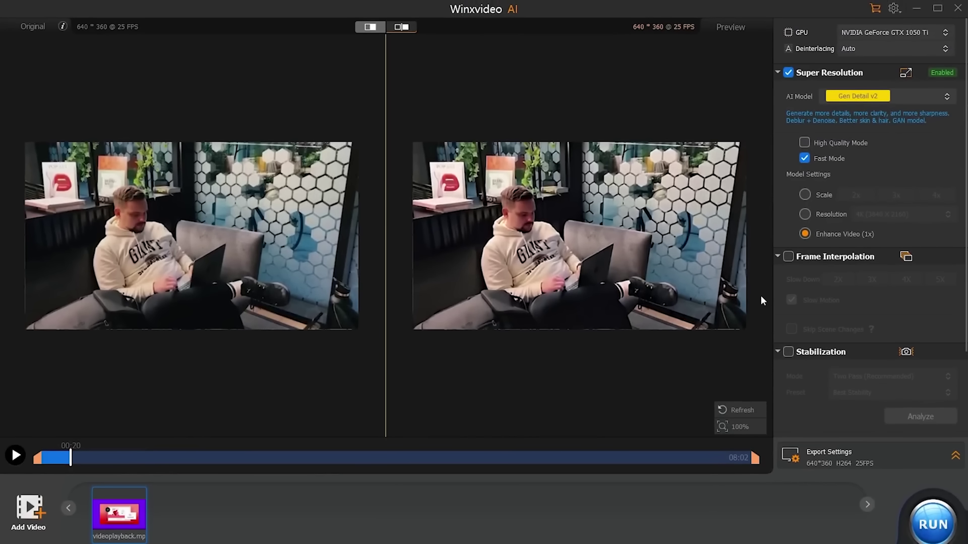
click(787, 257)
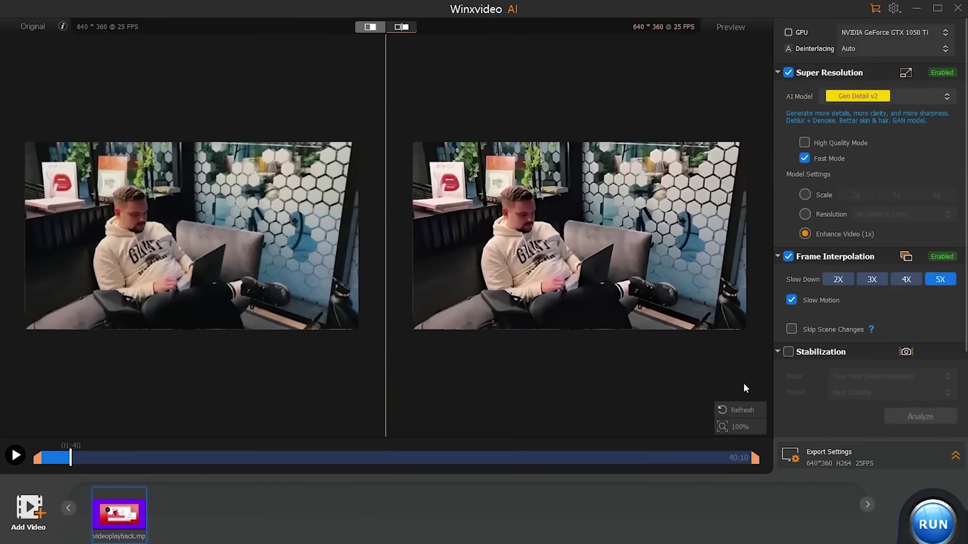